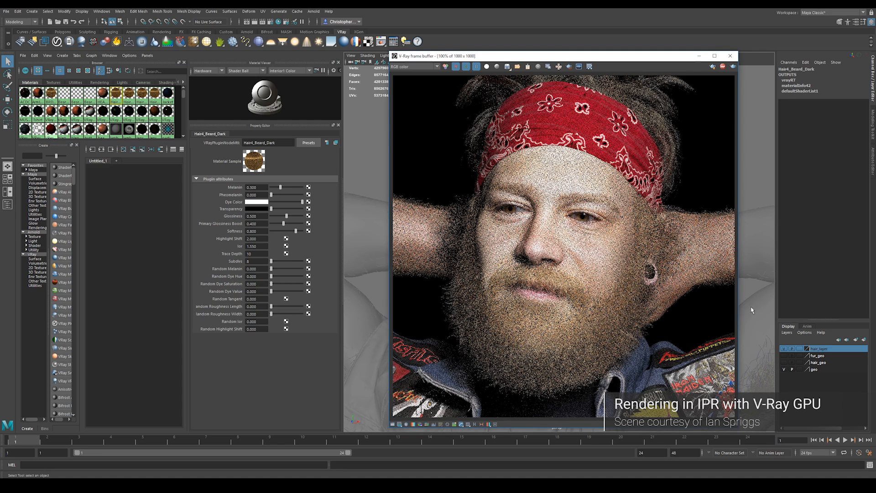
Set the Melanin of the Hair4_Beard_Dark material to 0.8.
mouse_move(748, 309)
left_mouse_down("alt")
mouse_move(759, 308)
mouse_move(748, 308)
left_mouse_up("alt")
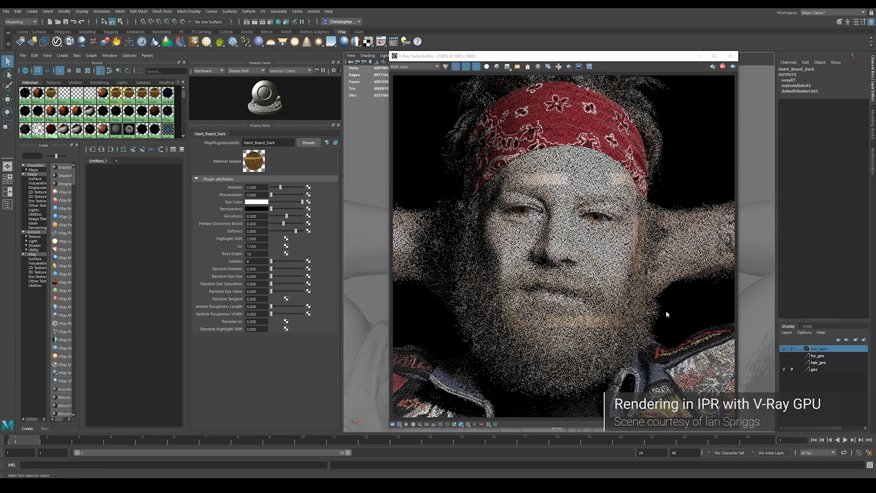
scroll(752, 323, "up", 5)
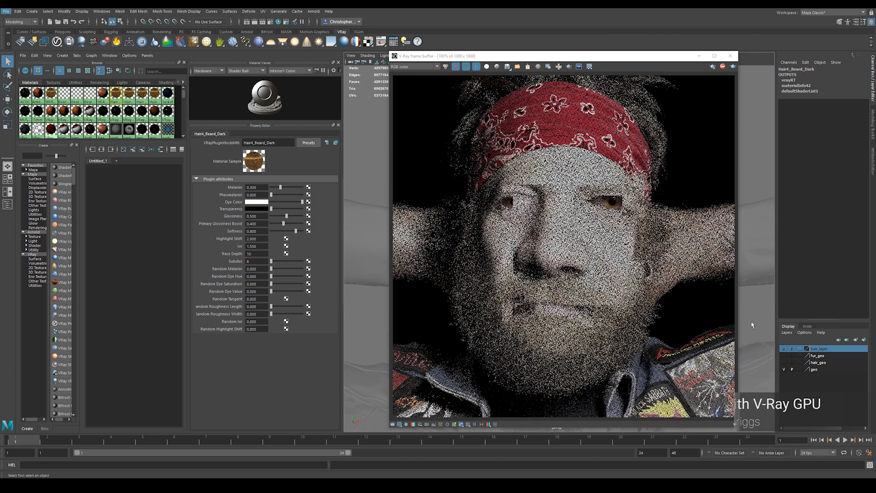
middle_click_drag(752, 323, 734, 281, "alt")
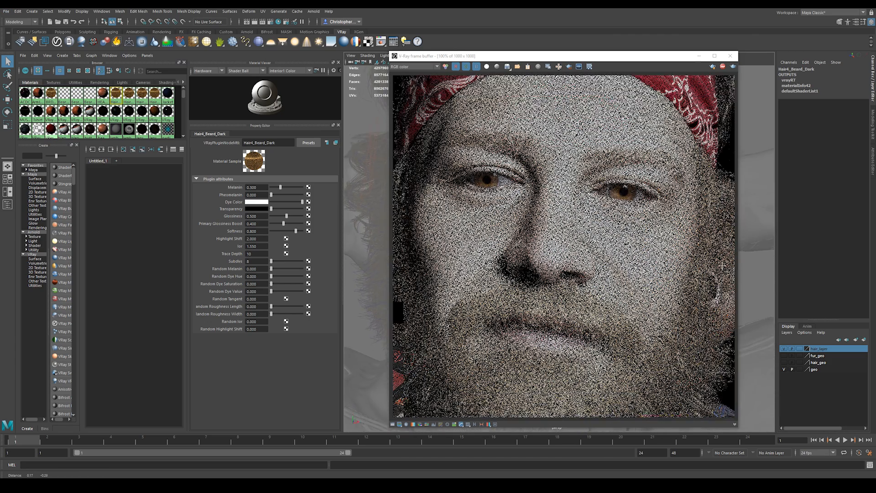
scroll(764, 292, "up", 3)
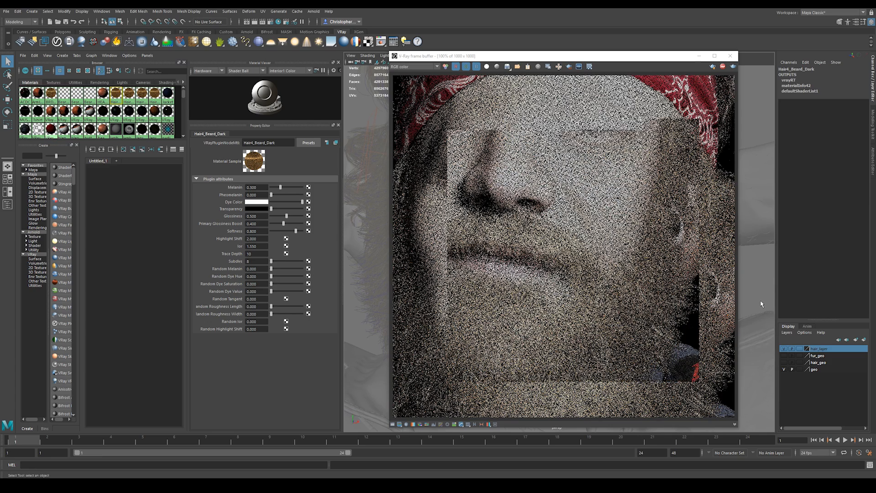
mouse_move(761, 302)
middle_mouse_down("alt")
mouse_move(754, 276)
mouse_move(754, 292)
middle_mouse_up("alt")
scroll(755, 293, "up", 5)
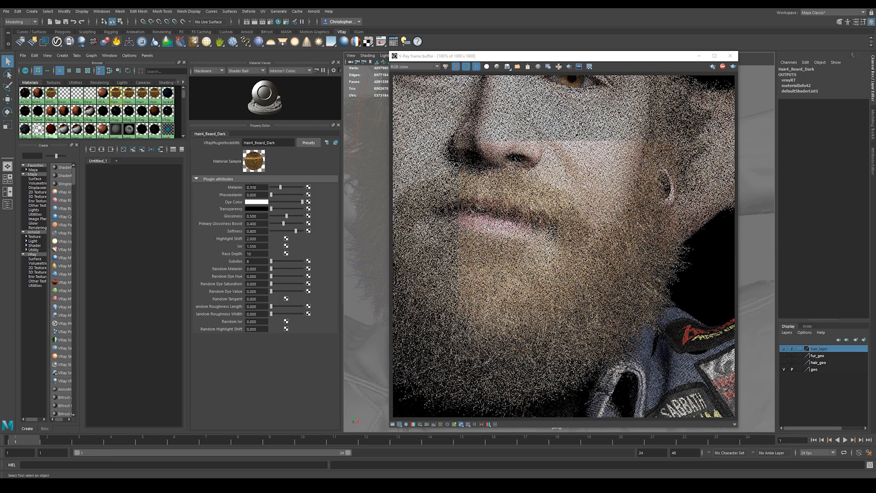
left_click(252, 188)
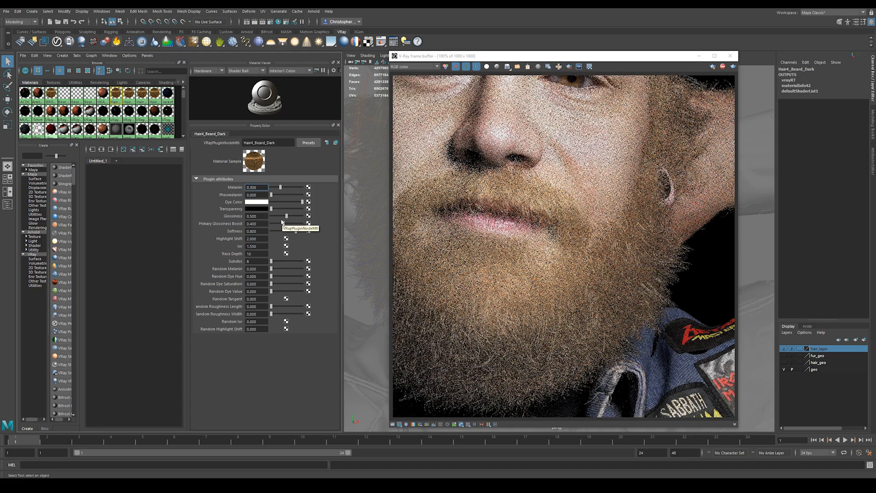
type("8")
key("Return")
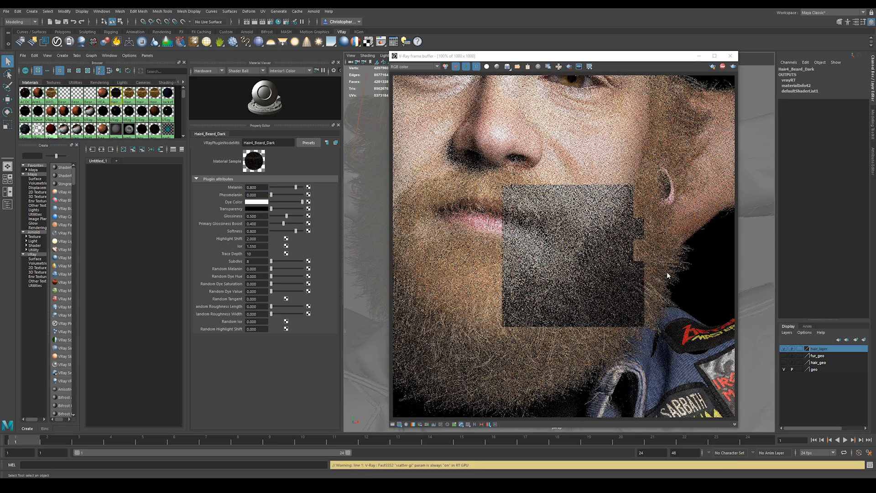
Set the Hair4_Beard_Dark material's Melanin to 0.6 and its Pheomelanin to 0.5.
scroll(633, 298, "up", 1)
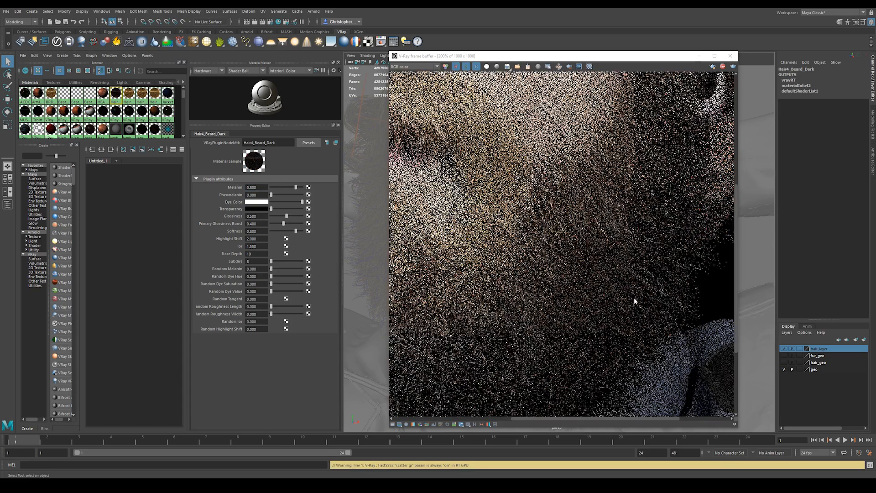
middle_click_drag(634, 289, 638, 269)
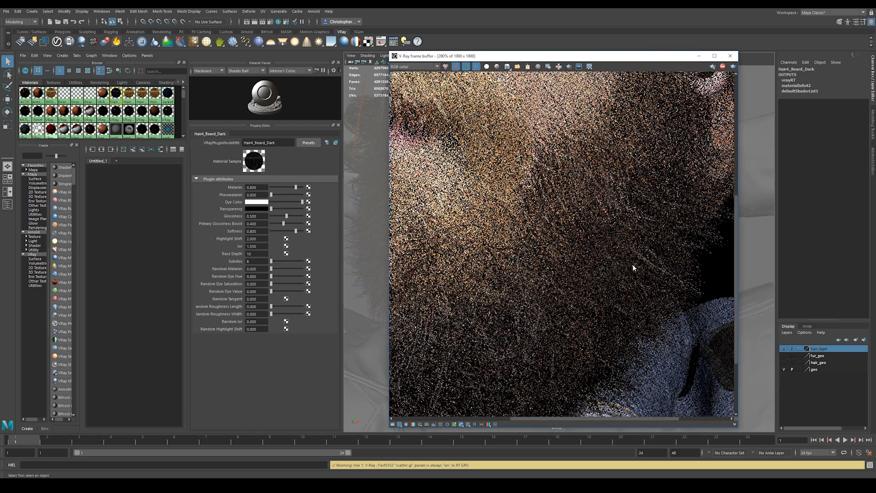
left_click(736, 283)
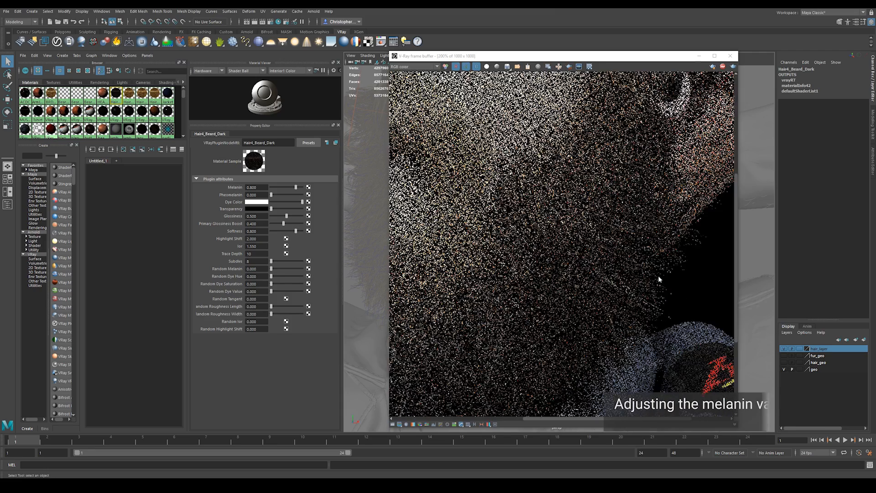
scroll(657, 275, "down", 1)
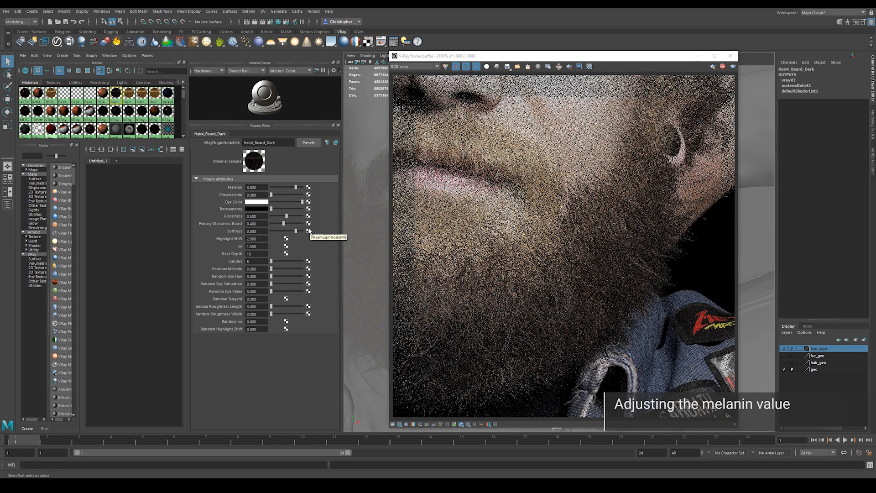
left_click(249, 187)
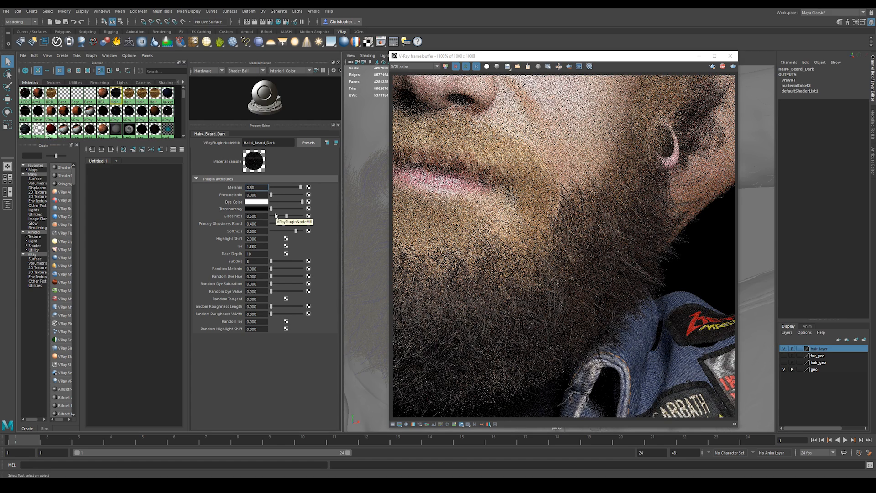
key("Return")
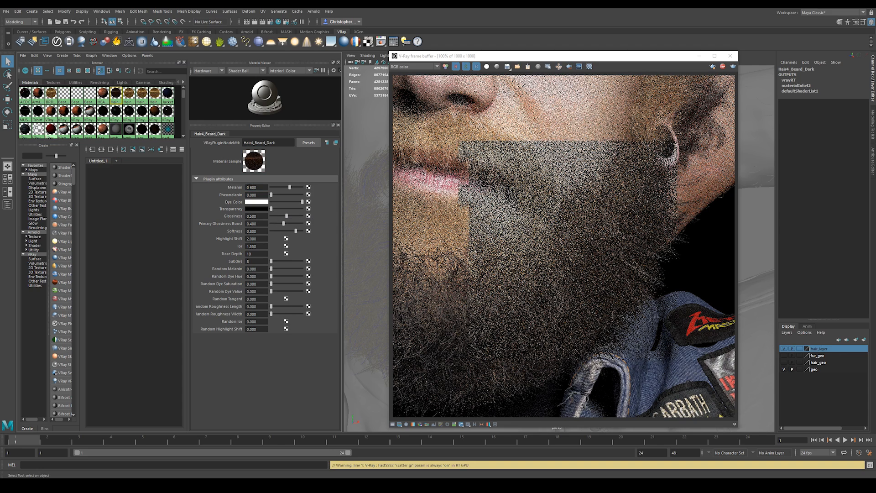
key("Tab")
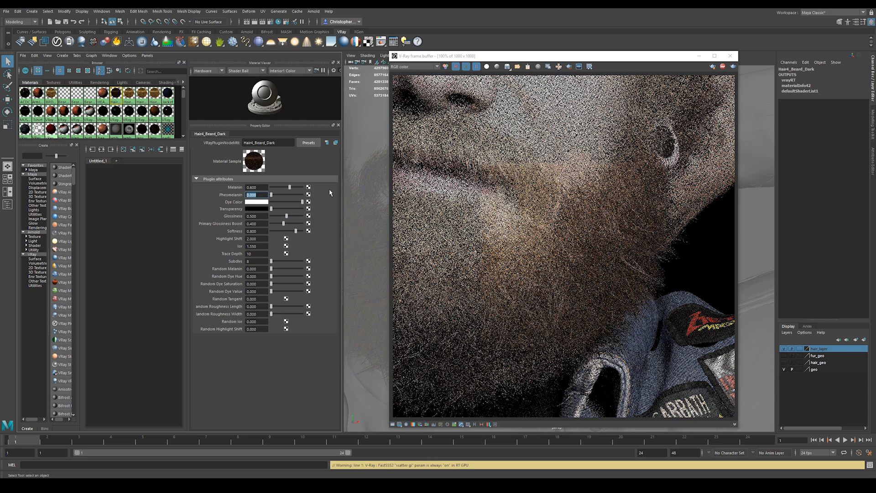
type("0.5")
key("Return")
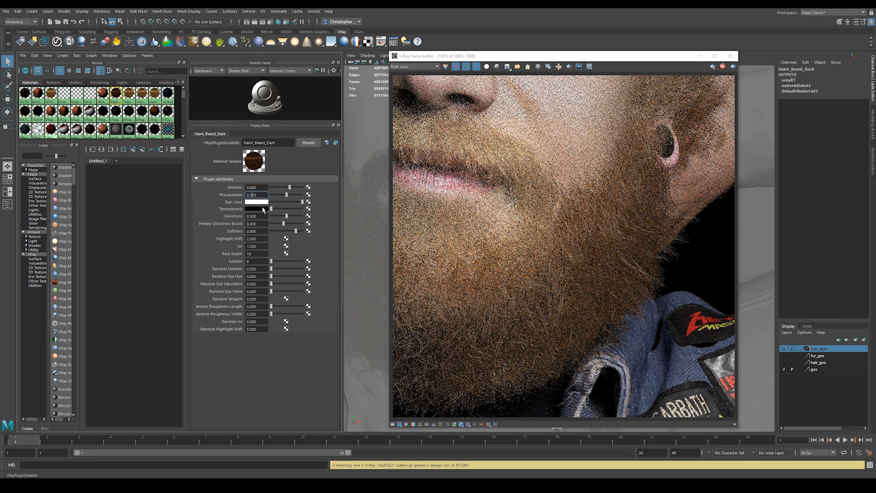
Try a Pheomelanin value of 0.8 on the beard material.
key("BackSpace")
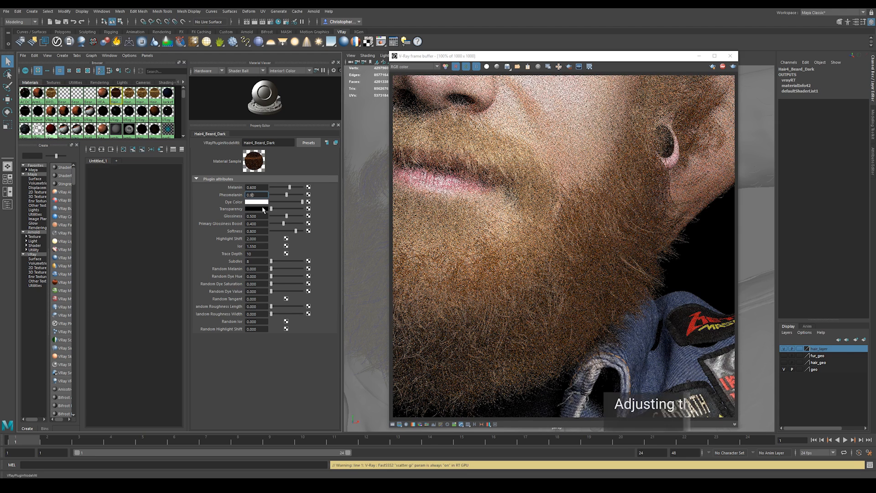
type("8")
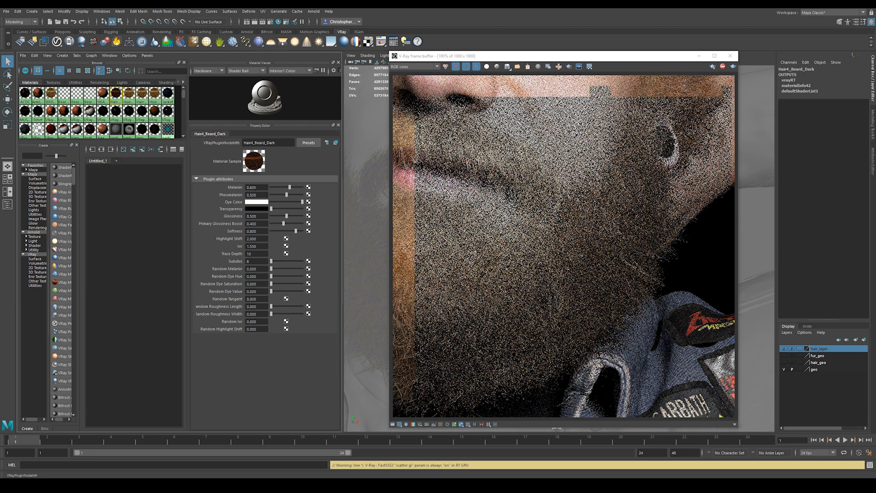
Set the beard material's Melanin to 0.75 and its Glossiness to 0.75.
double_click(251, 188)
type(".75")
key("Return")
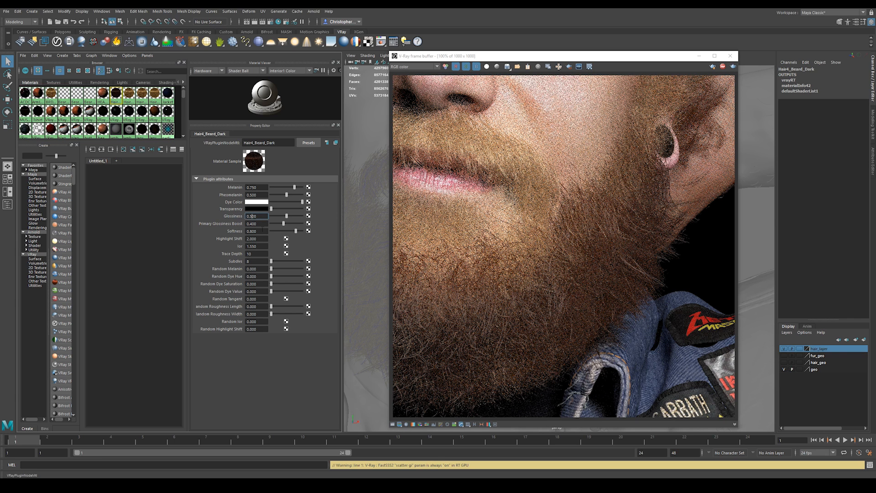
type("5")
key("Return")
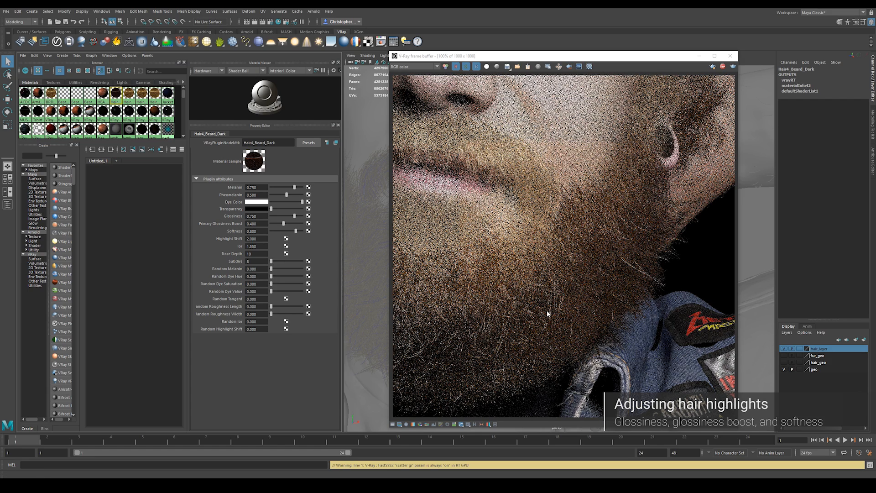
left_click(559, 67)
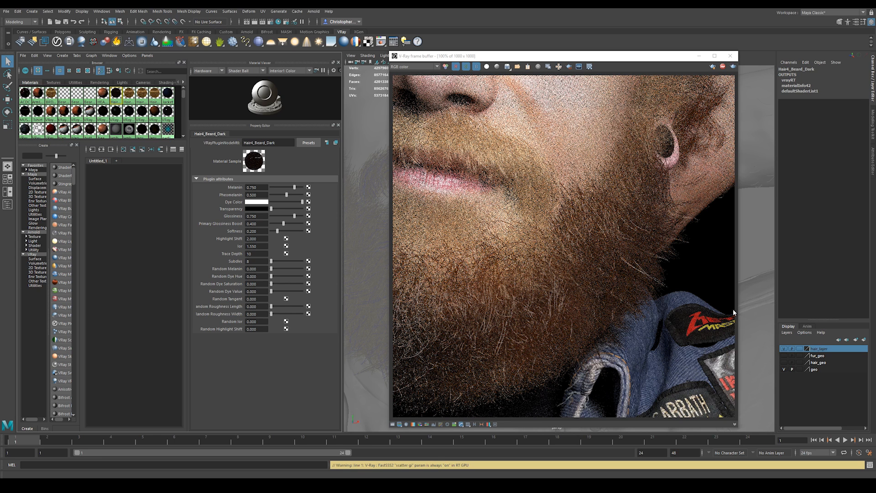
middle_click_drag(752, 296, 751, 291, "alt")
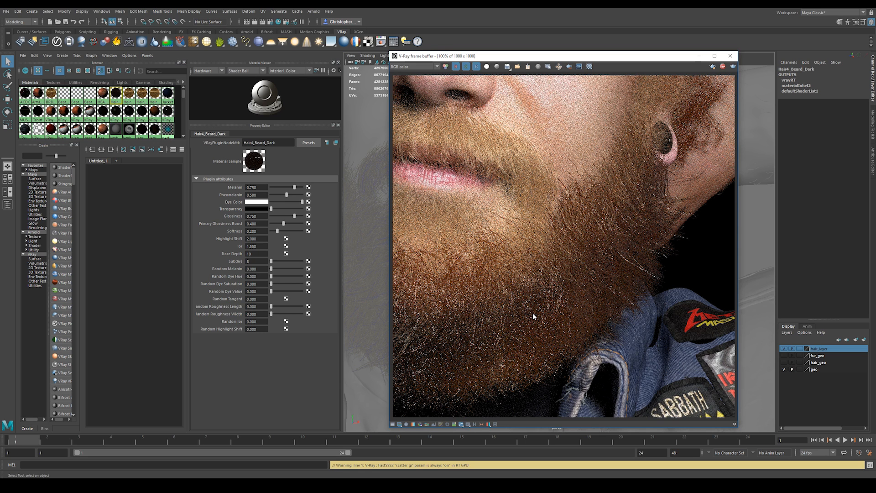
Set the beard material's Random Melanin to 0.25.
left_click(250, 269)
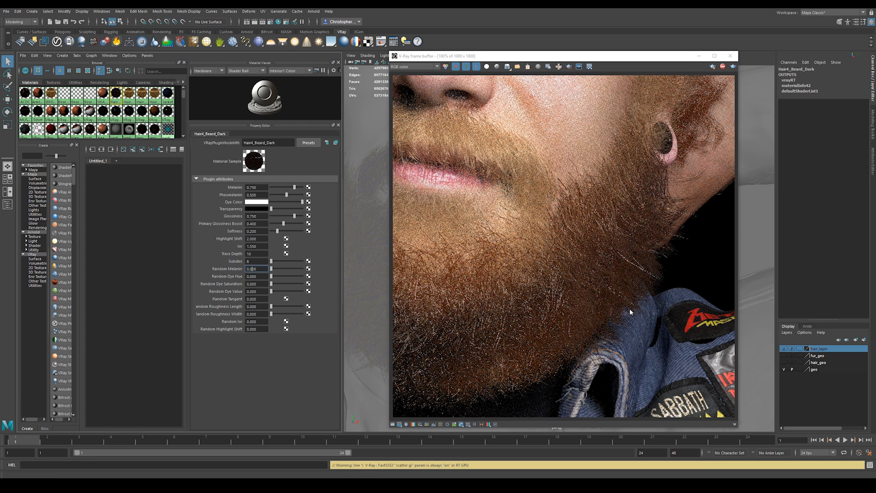
type("25")
key("Return")
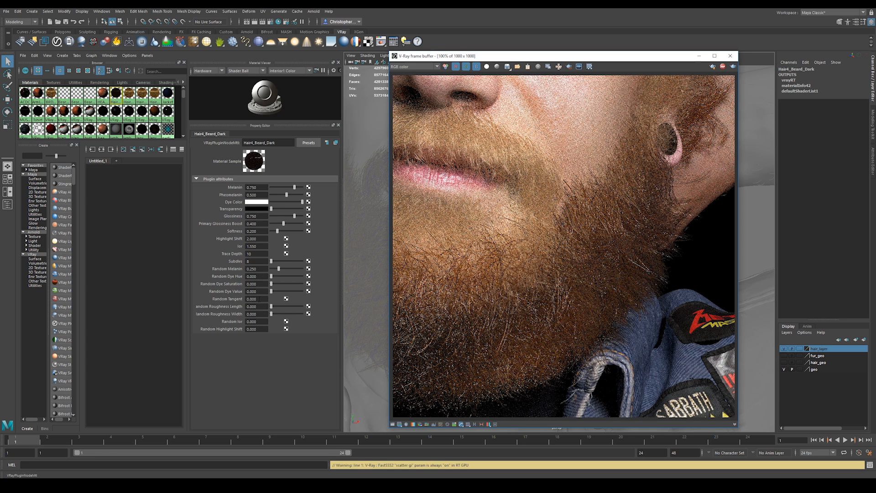
Set both the Random Roughness Length and the Random Roughness Width of the beard material to 0.35.
left_click(256, 306)
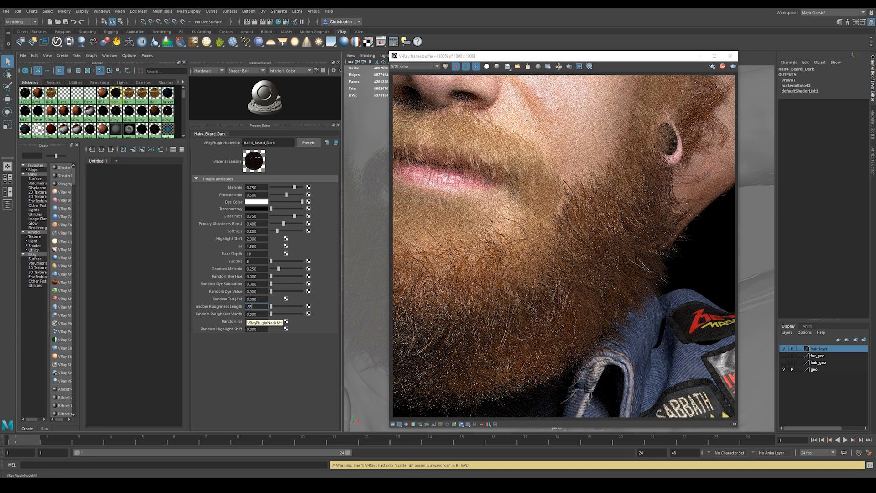
key("Tab")
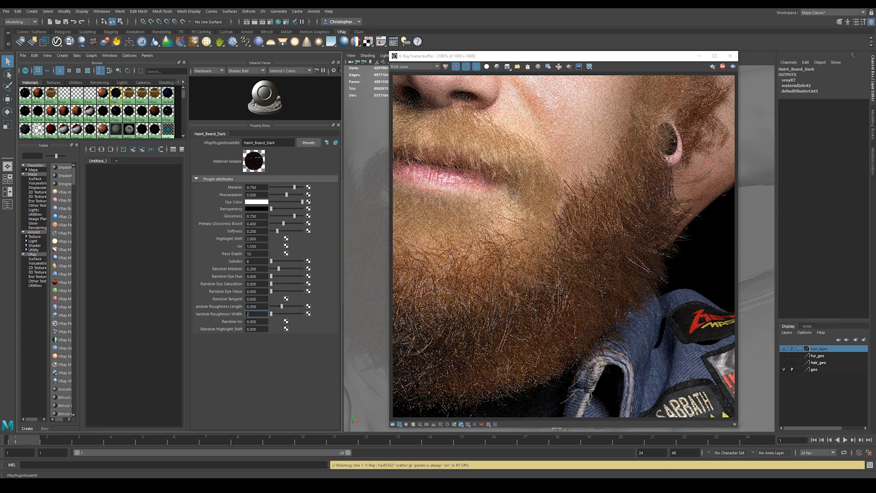
type(".35")
key("Return")
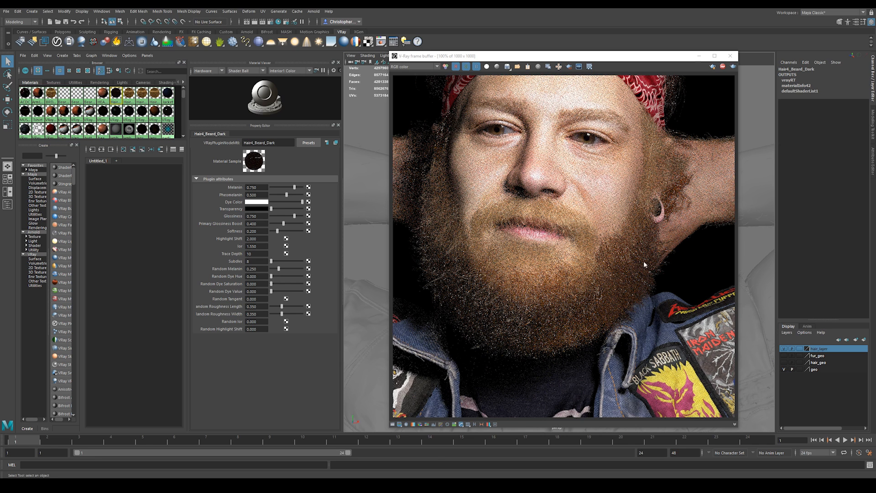
Select the Hair4_MUS_Dark moustache material and set its Melanin to 0.65 and Pheomelanin to 0.5.
left_click(155, 95)
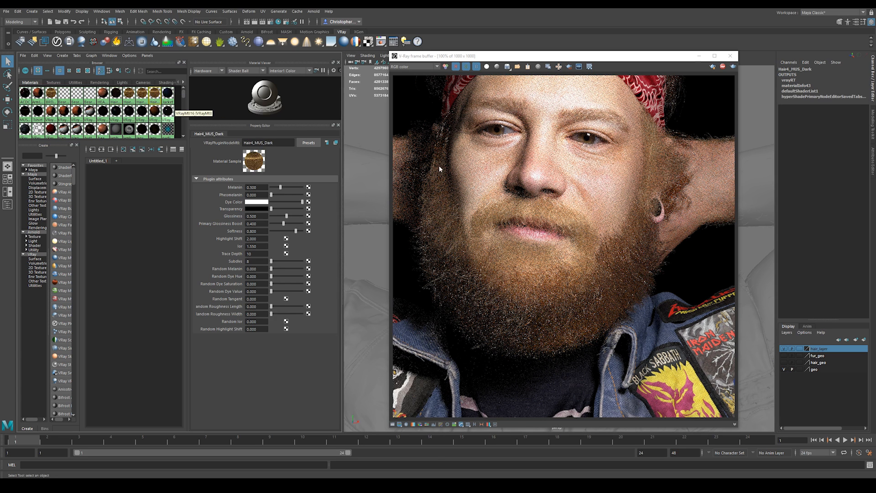
left_click(252, 187)
key("BackSpace")
key("Return")
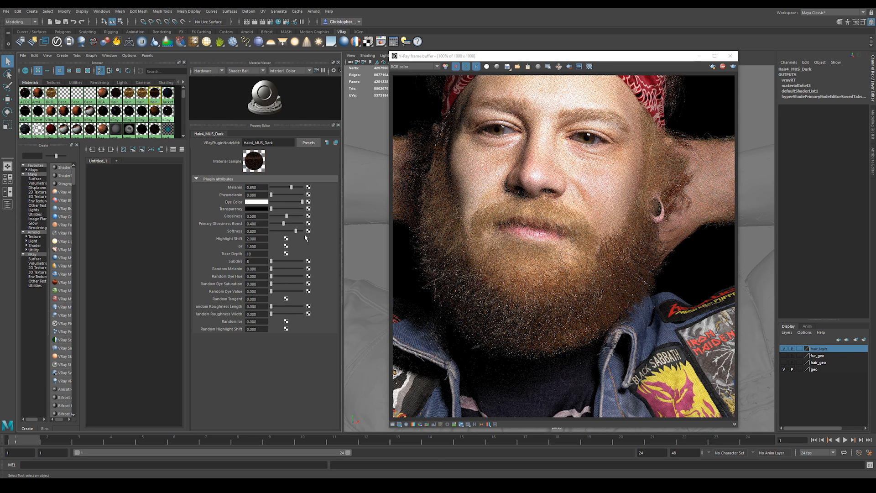
left_click(254, 195)
key("Return")
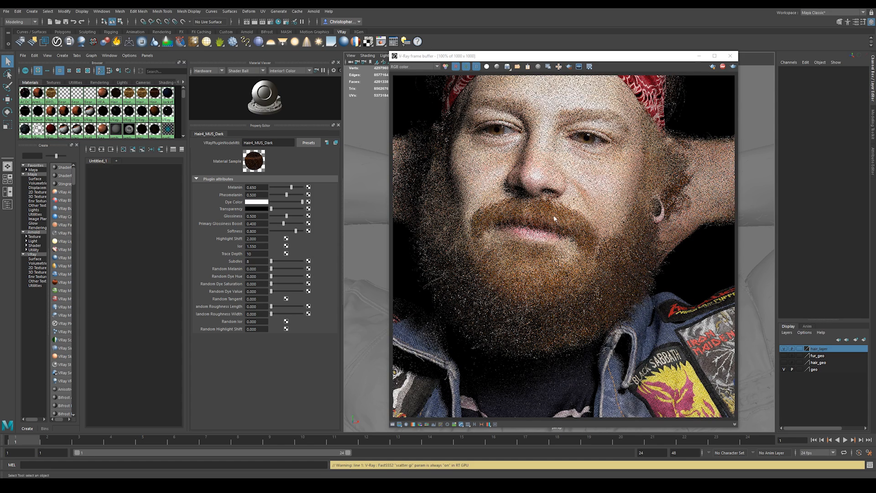
Set the moustache material's Random Melanin to 0.5.
scroll(556, 222, "up", 1)
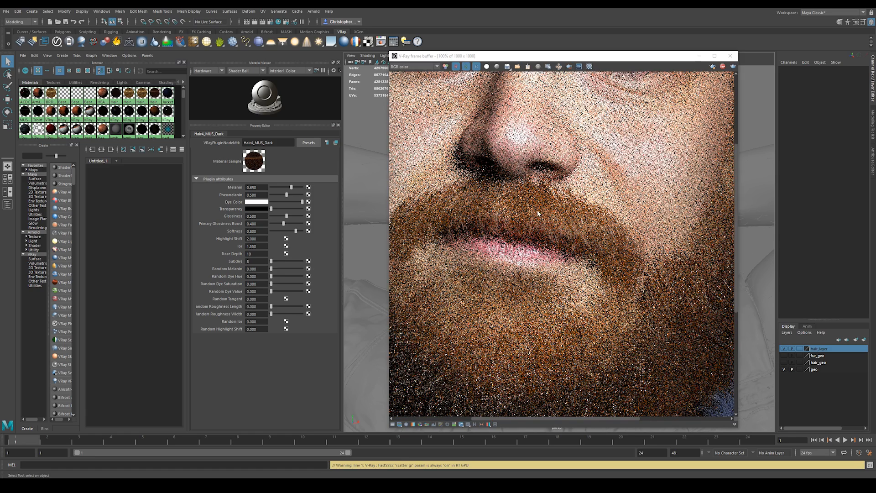
scroll(750, 257, "down", 1)
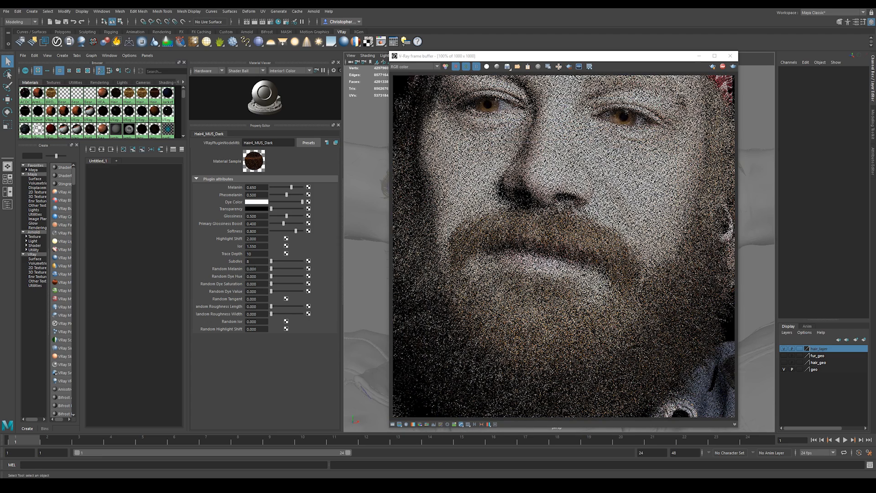
left_click(256, 269)
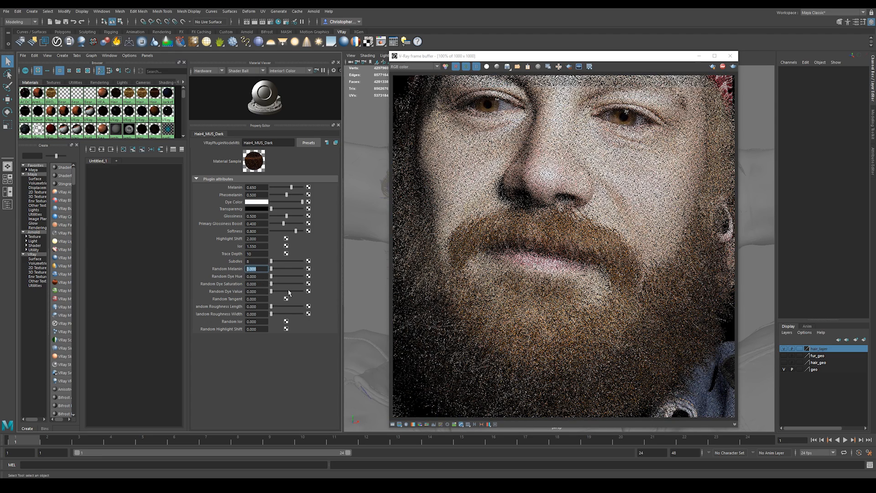
type("0.5")
key("Return")
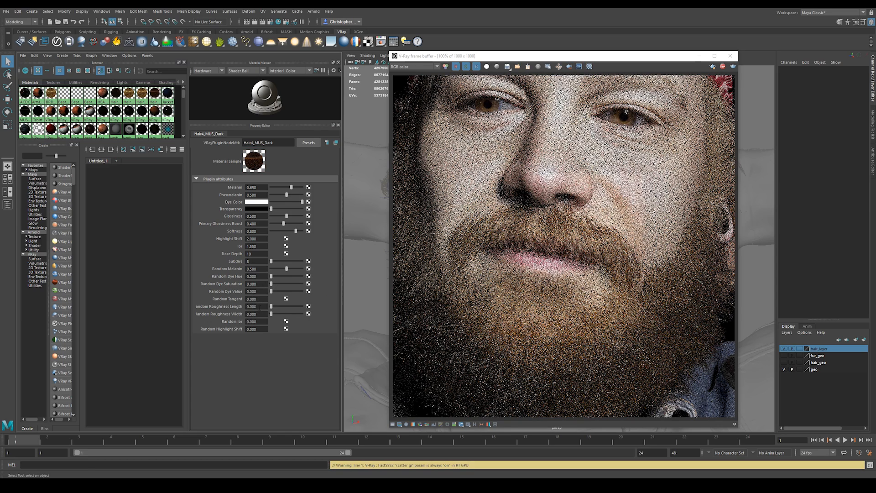
Set the moustache material's Softness to 0.2.
double_click(258, 231)
type("2")
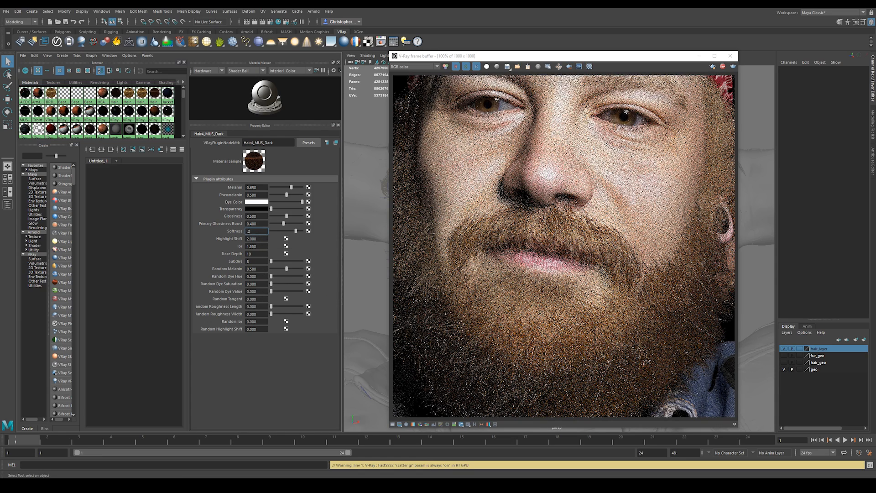
key("Return")
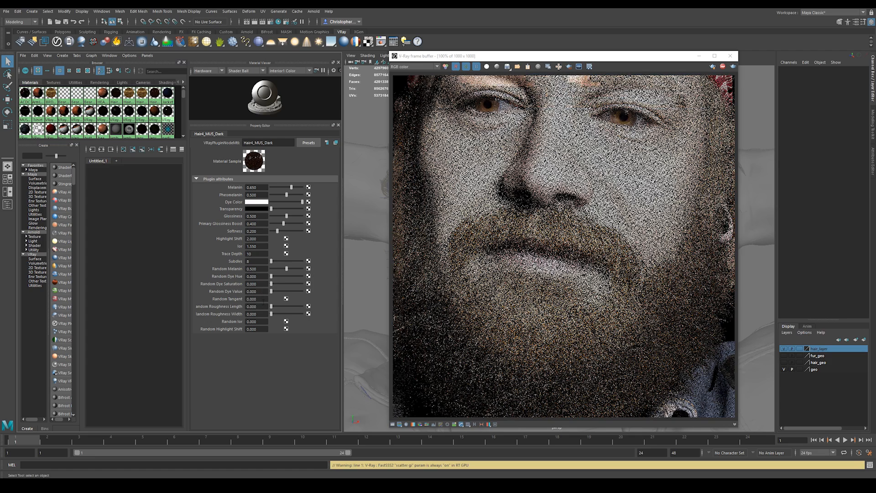
Set both the Random Roughness Length and the Random Roughness Width of the Hair4_MUS_Dark moustache material to 0.5.
double_click(253, 307)
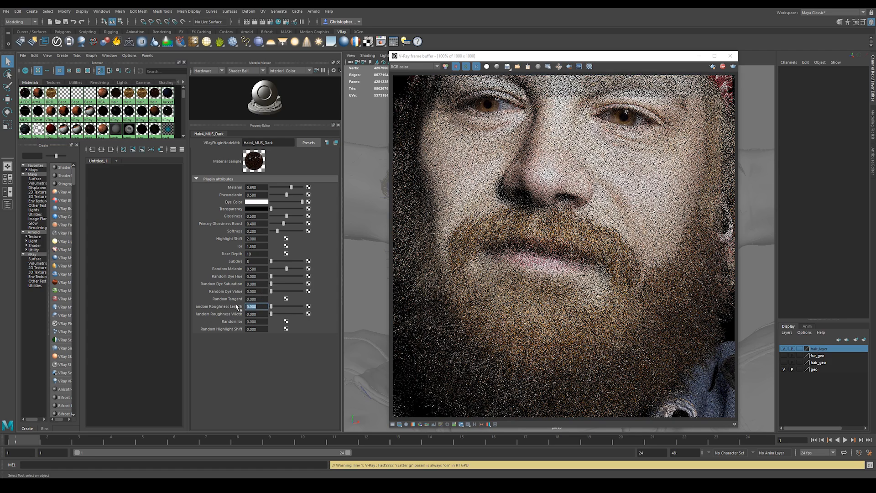
type(".5")
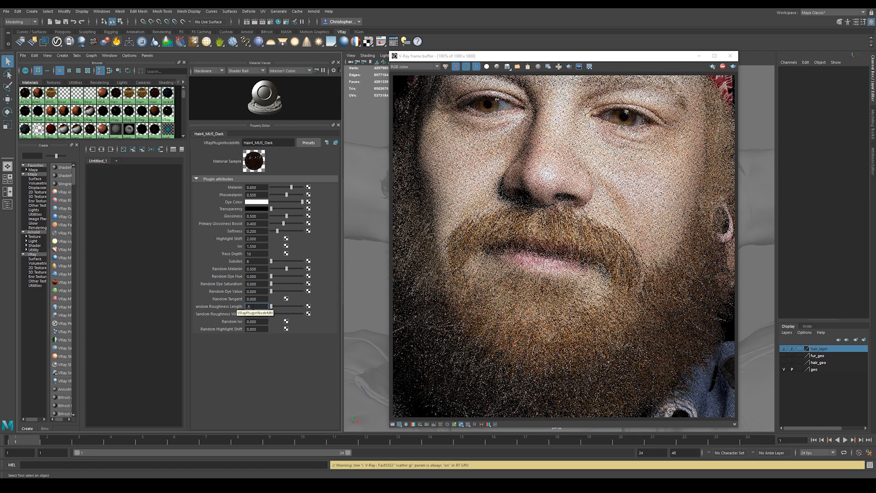
key("Tab")
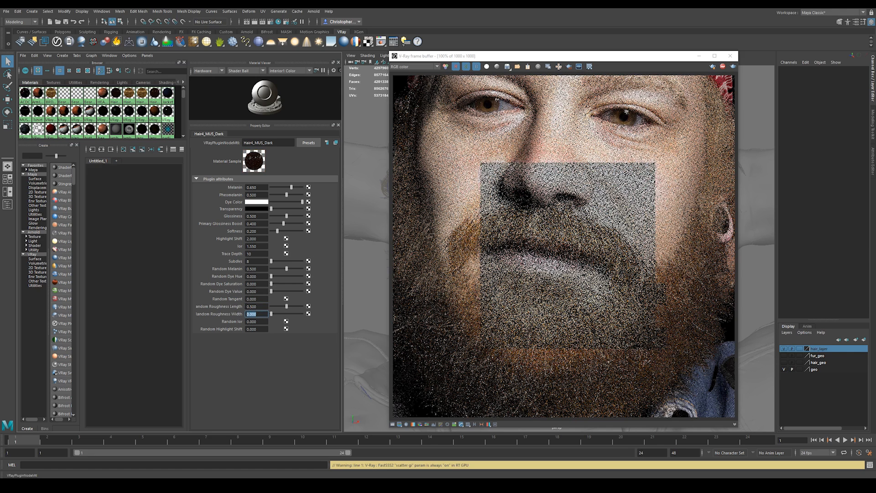
type(".5")
key("Return")
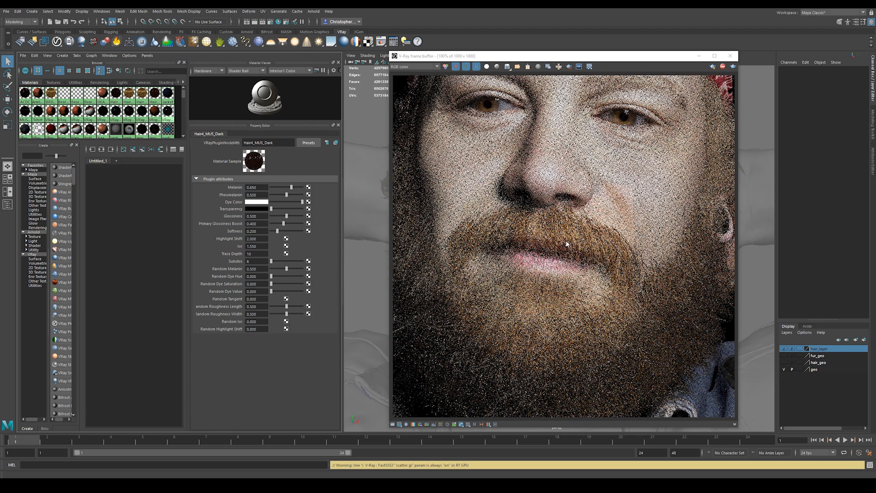
Set the moustache material's Glossiness to 0.8 and check the highlights in a close-up render of the moustache.
left_click(558, 67)
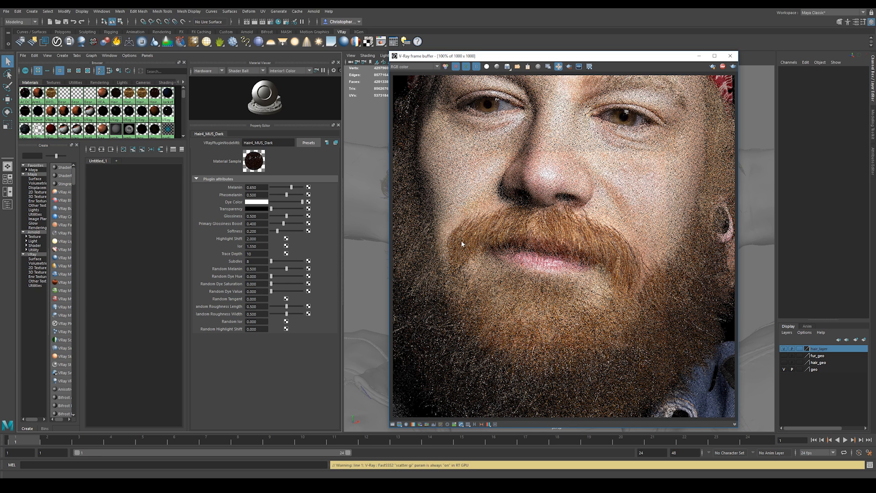
scroll(751, 251, "up", 4)
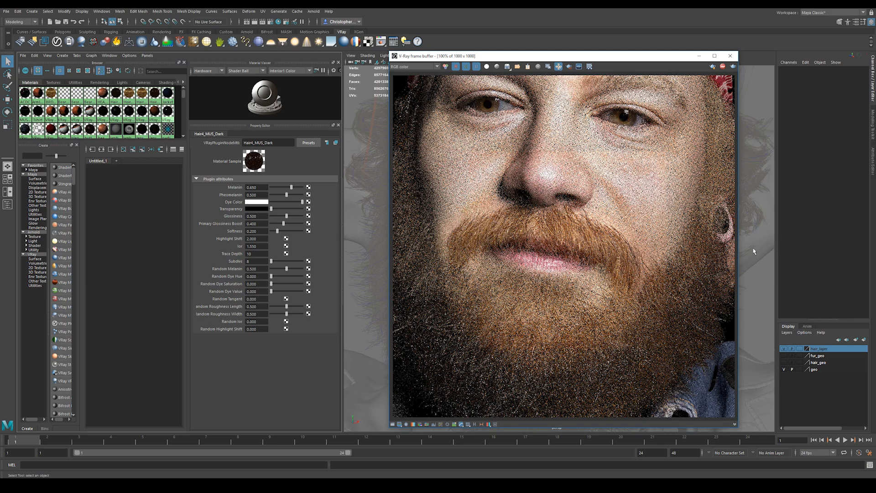
scroll(753, 251, "up", 3)
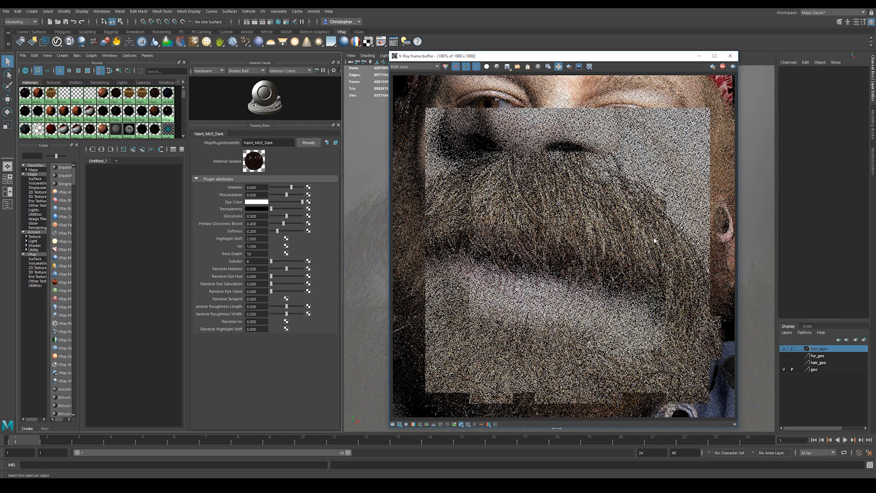
scroll(753, 250, "up", 4)
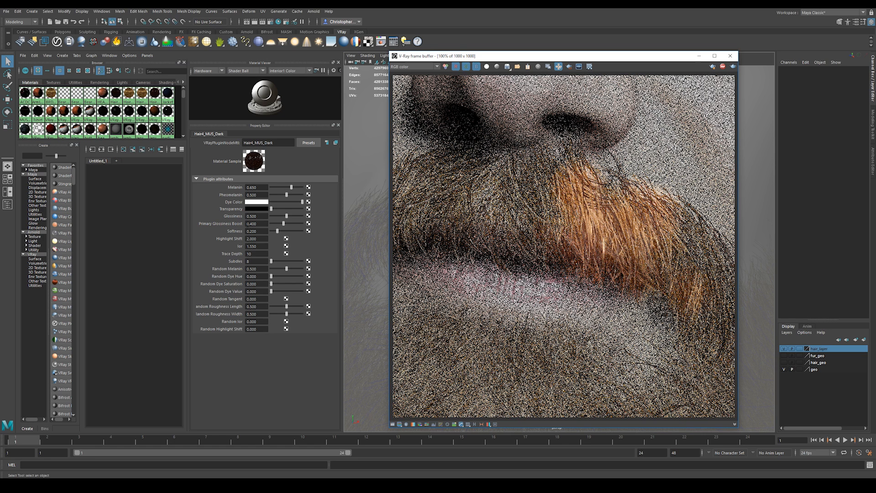
left_click(252, 215)
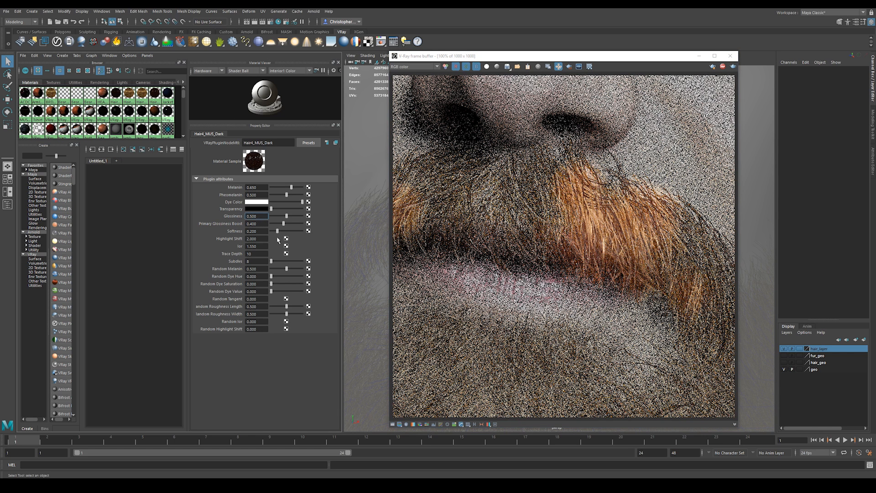
type("0.8")
key("Return")
left_click(571, 243)
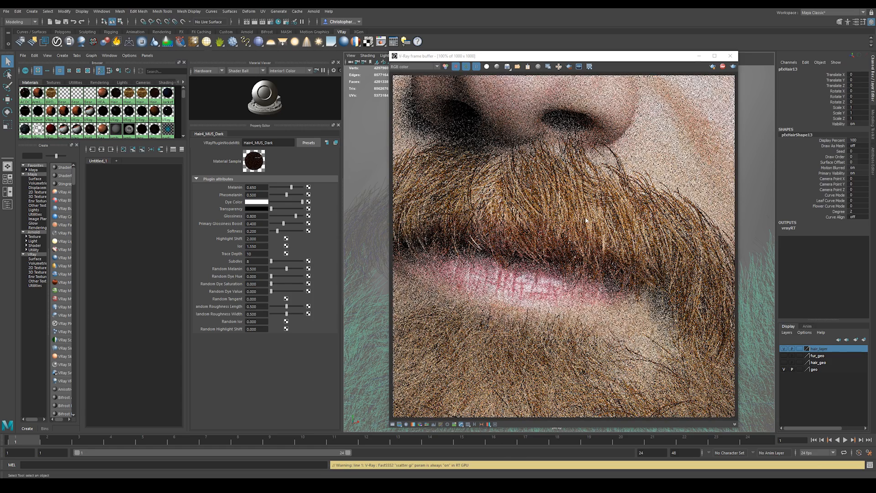
Set the moustache material's Random Melanin to 0.35.
left_click(558, 66)
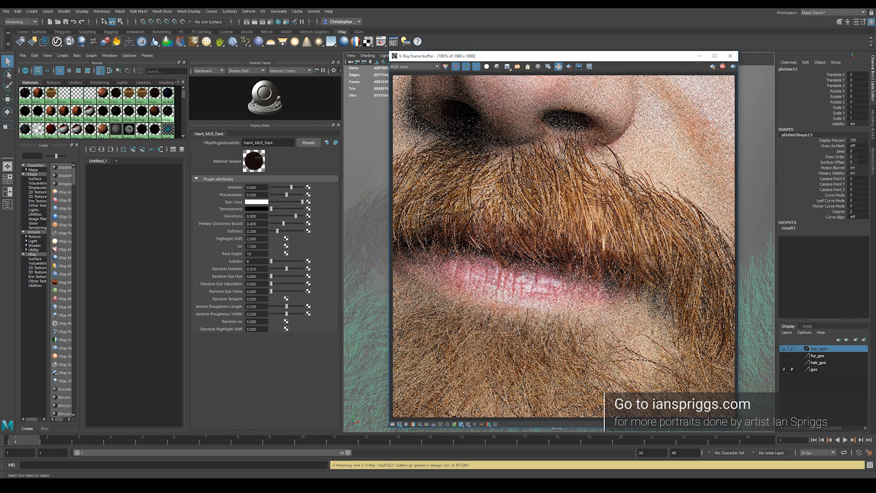
left_click(257, 269)
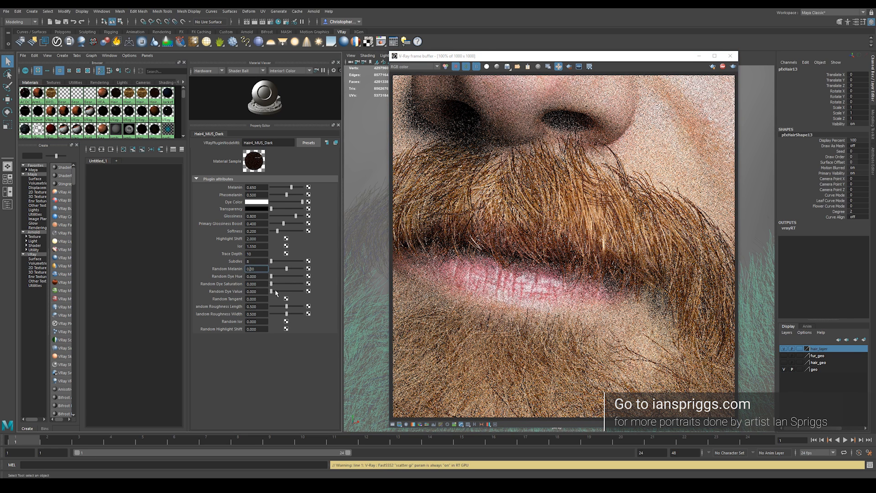
key("Return")
left_click(751, 220)
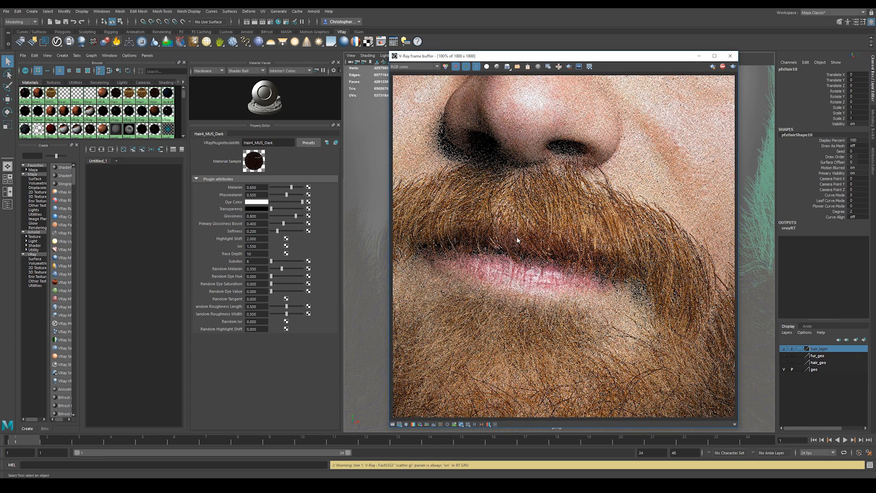
Select the Hair4_Beard_Light material and set its Pheomelanin to 0.5, with the whole beard in the render.
scroll(753, 248, "down", 4)
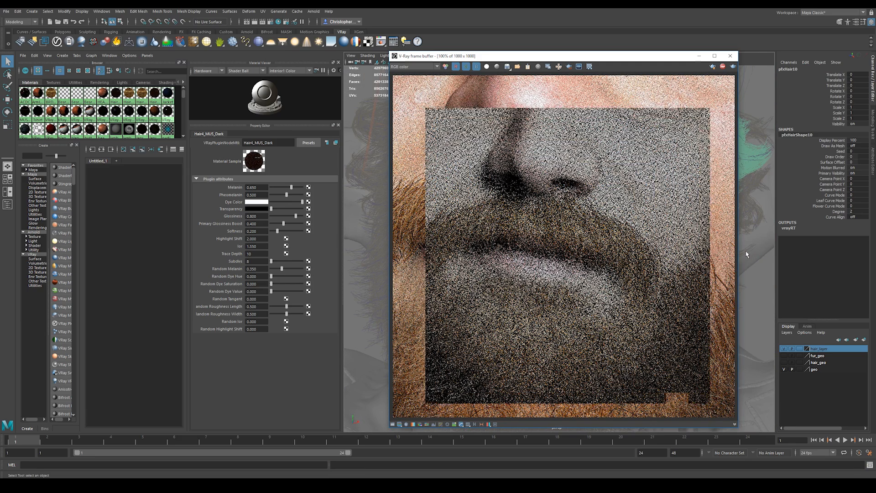
scroll(746, 254, "down", 3)
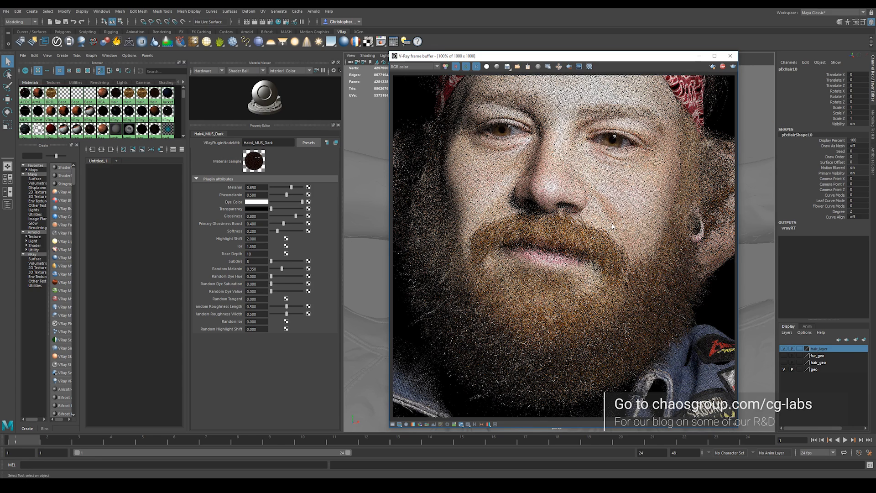
left_click(130, 94)
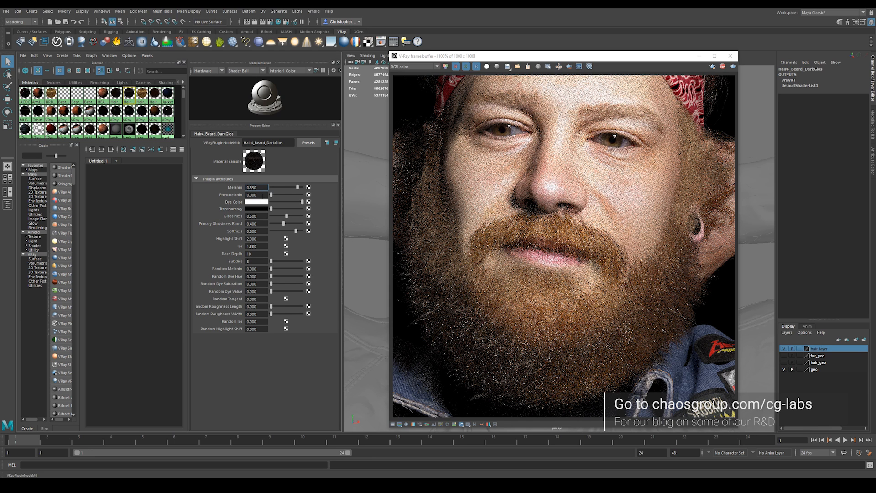
type("0.5")
key("Return")
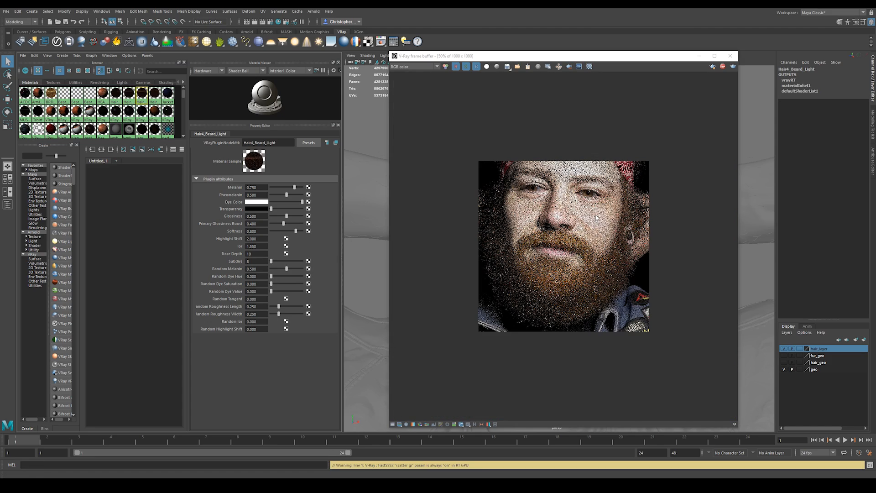
scroll(616, 218, "up", 1)
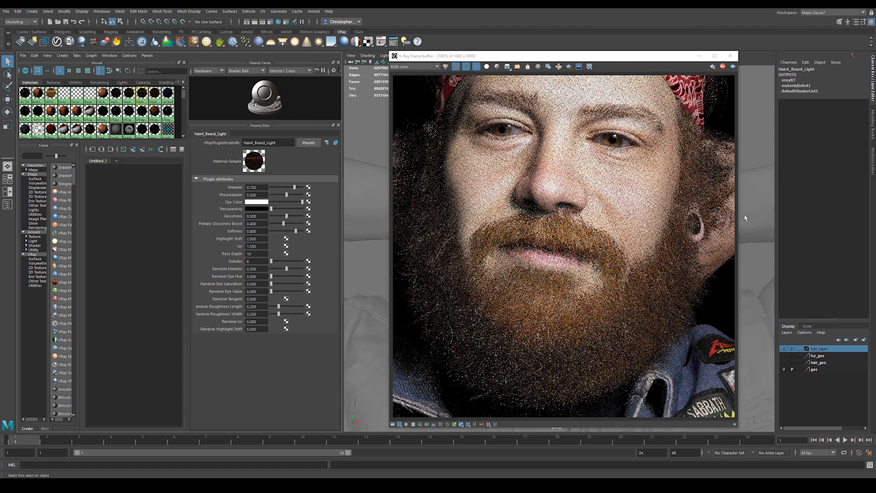